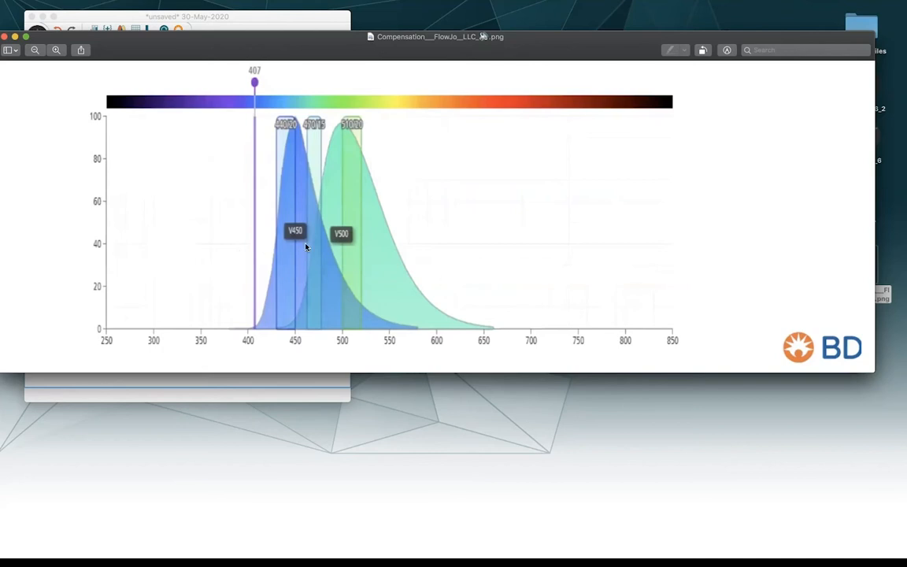
# - Close the spectrum image and start compensation on the Compensation group with all listed parameters from B515-A to G780-A, excluding width and height parameters
pyautogui.click(4, 36)
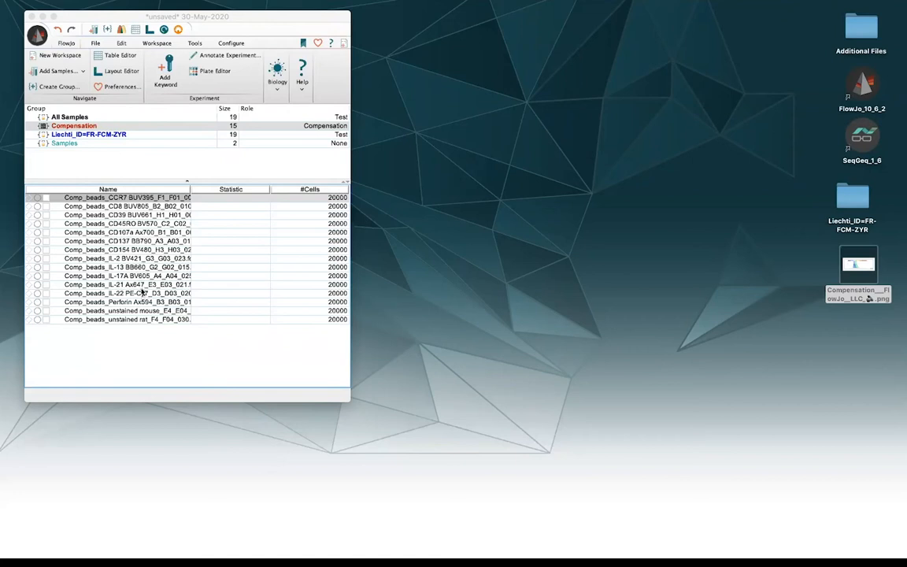
pyautogui.click(121, 30)
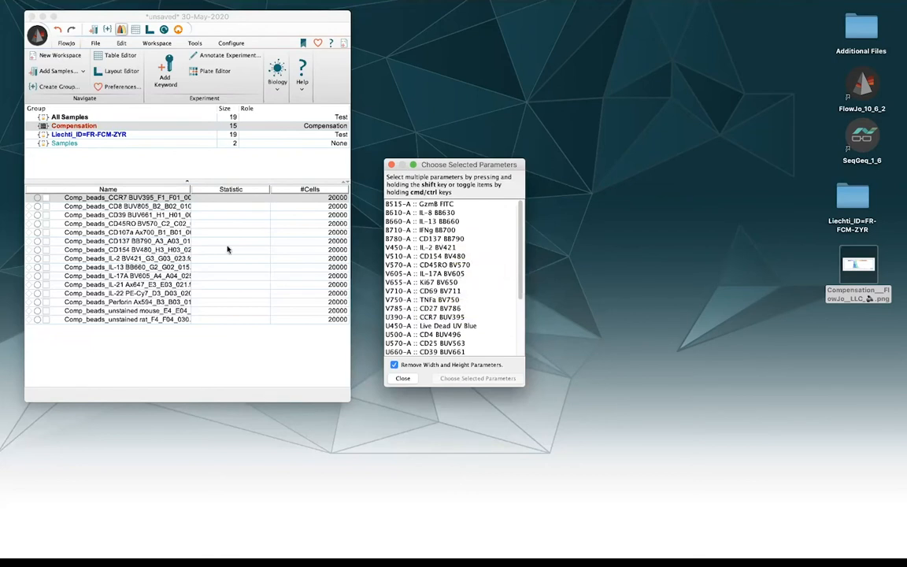
pyautogui.click(403, 203)
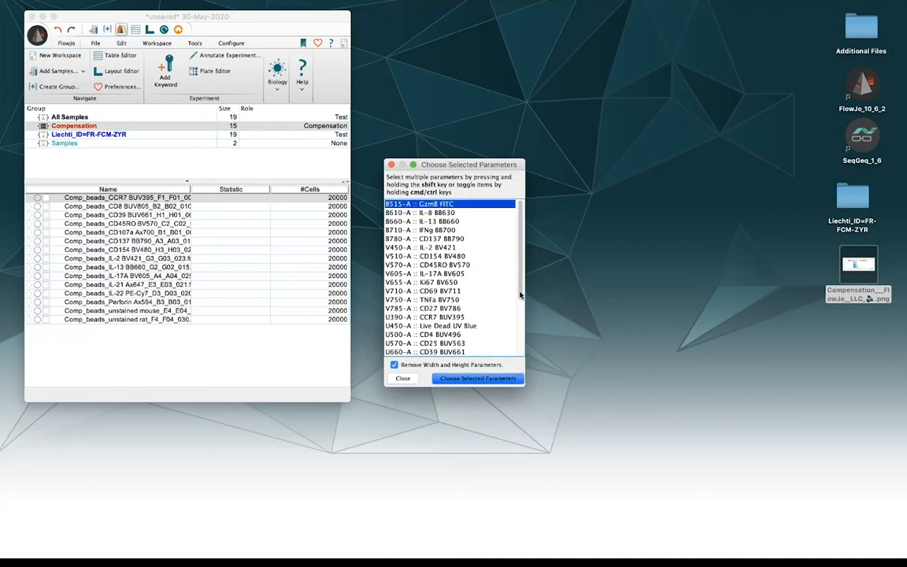
pyautogui.scroll(-5, 473, 344)
pyautogui.keyDown('shift'); pyautogui.click(458, 351); pyautogui.keyUp('shift')
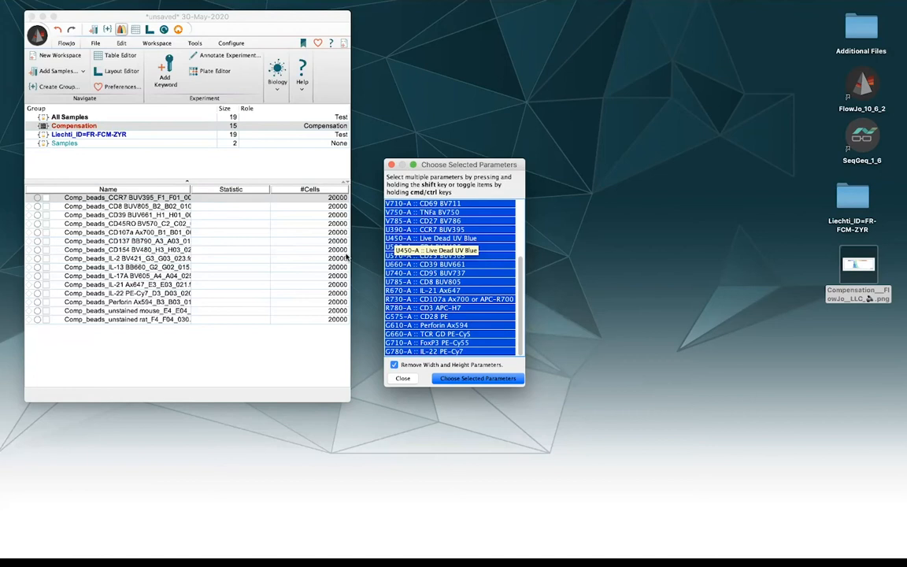
pyautogui.click(463, 379)
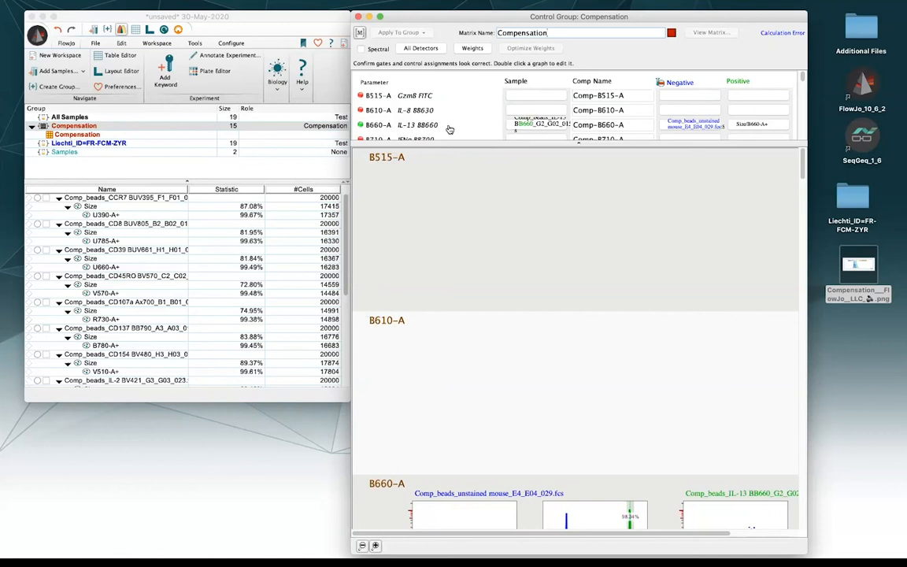
# - Remove the unused parameters from the compensation setup and review the remaining control plots
pyautogui.click(514, 96)
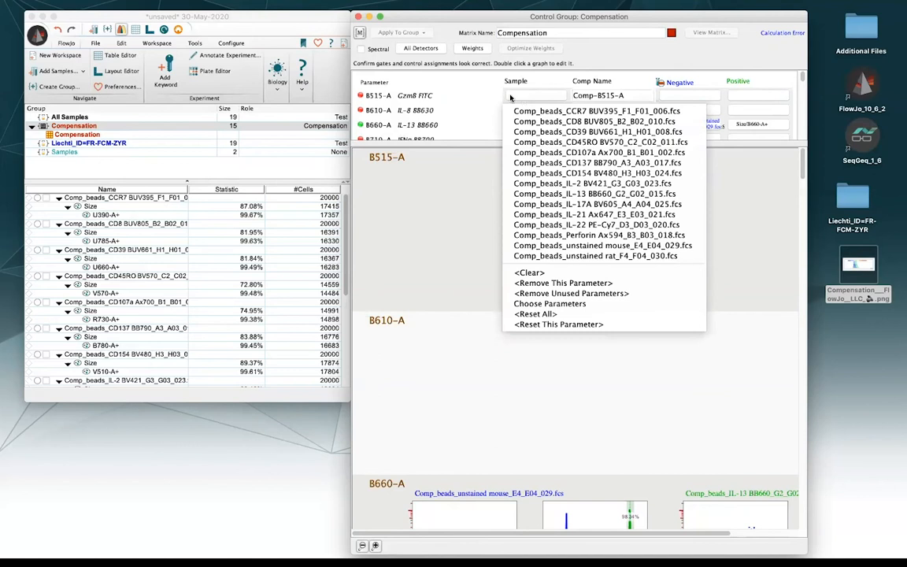
pyautogui.click(574, 293)
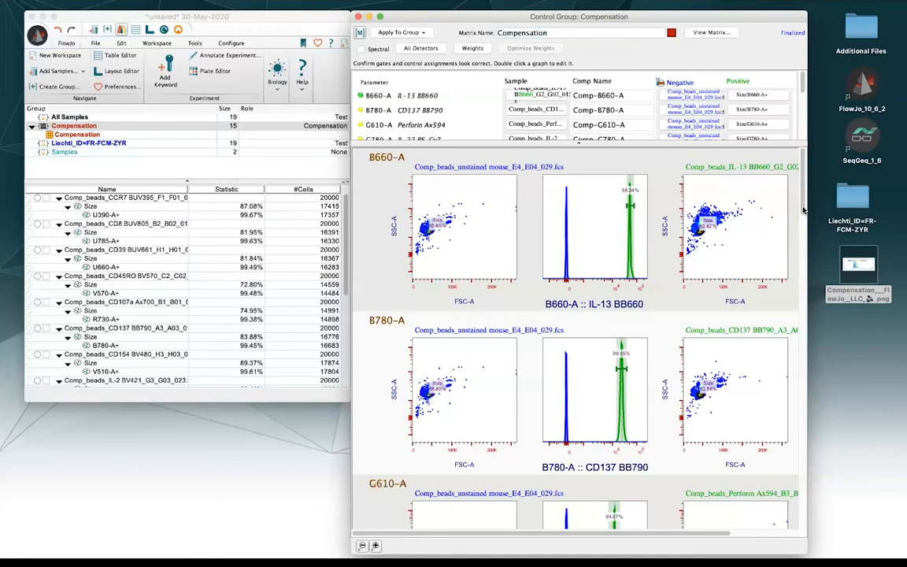
pyautogui.scroll(-5, 803, 208)
pyautogui.scroll(5, 802, 197)
pyautogui.moveTo(803, 190)
pyautogui.mouseDown()
pyautogui.moveTo(815, 490)
pyautogui.moveTo(793, 436)
pyautogui.moveTo(808, 184)
pyautogui.mouseUp()
# - Enable spectral compensation and review the weights preview for all detectors
pyautogui.moveTo(460, 24); pyautogui.dragTo(284, 74)
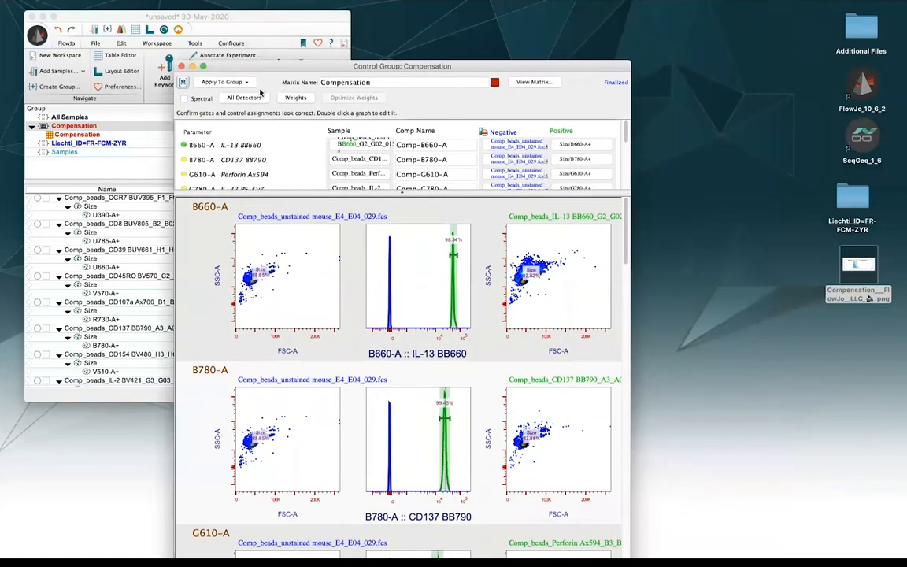
pyautogui.click(184, 99)
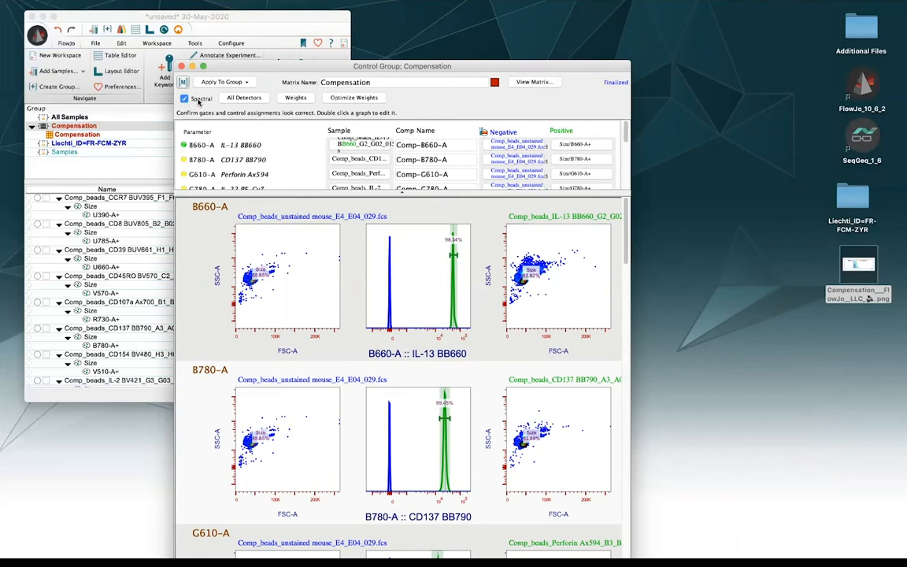
pyautogui.click(296, 98)
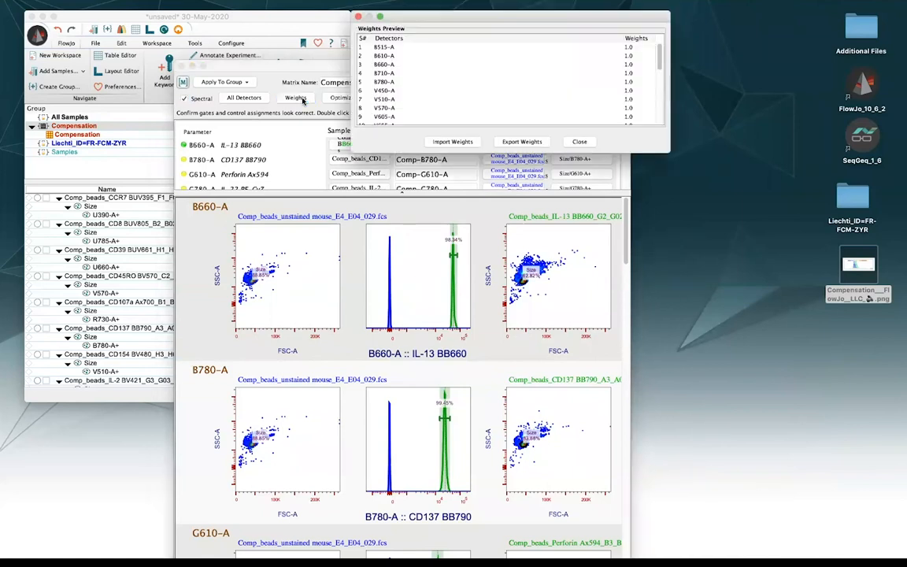
pyautogui.moveTo(478, 20); pyautogui.dragTo(371, 143)
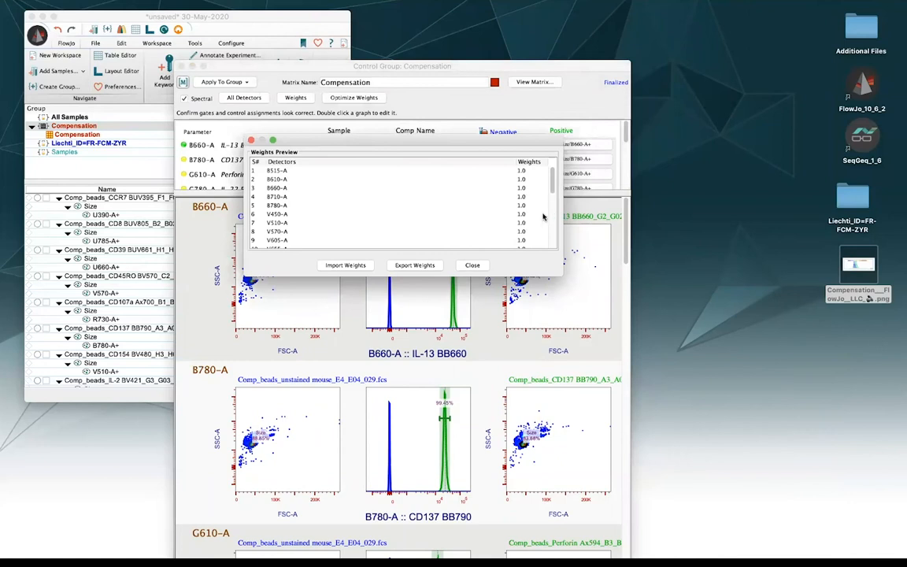
pyautogui.scroll(-5, 502, 225)
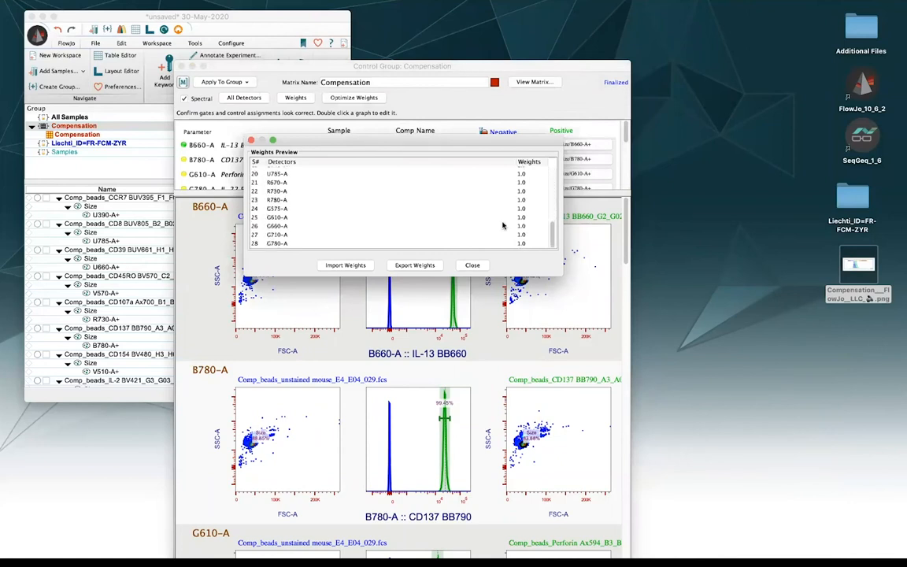
pyautogui.scroll(5, 503, 225)
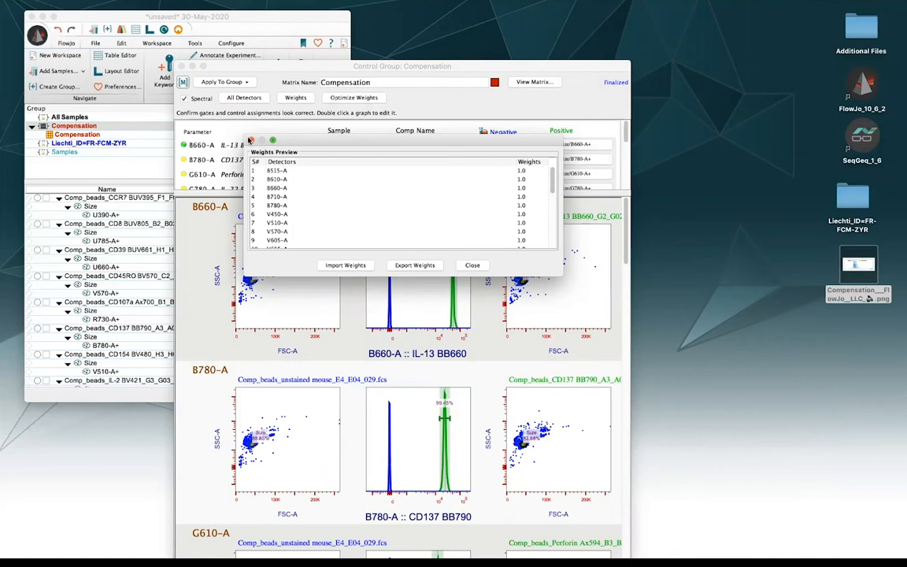
pyautogui.click(250, 140)
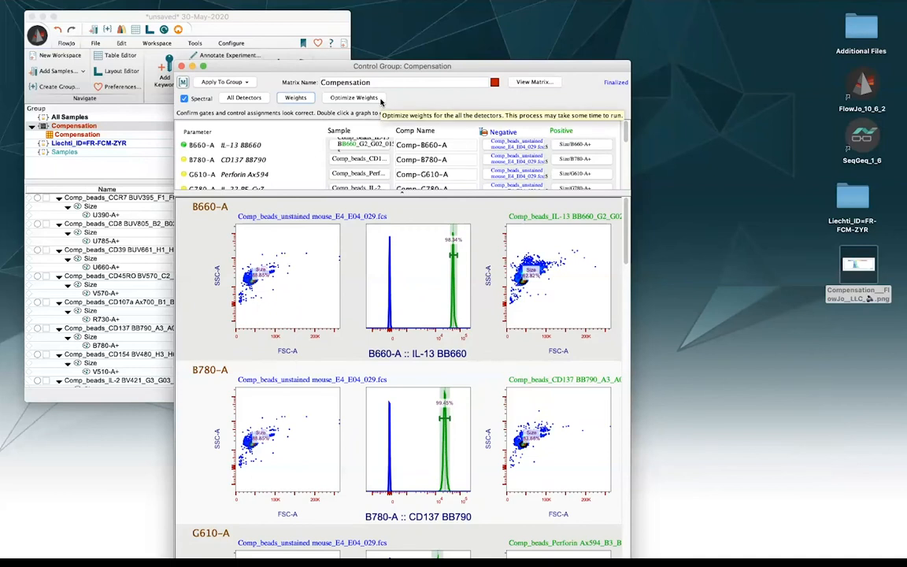
# - View the Compensation matrix and examine its spillover values across all parameters
pyautogui.click(535, 81)
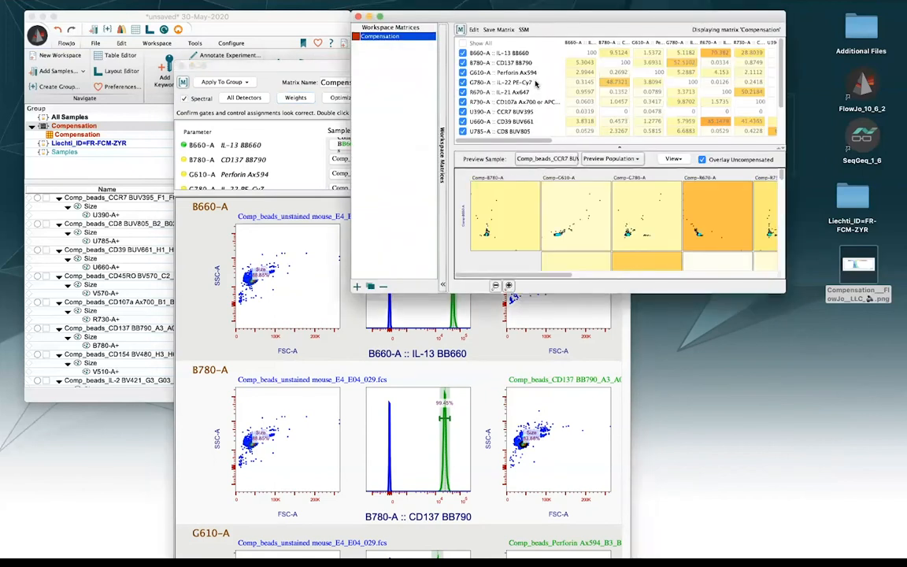
pyautogui.moveTo(445, 20); pyautogui.dragTo(277, 78)
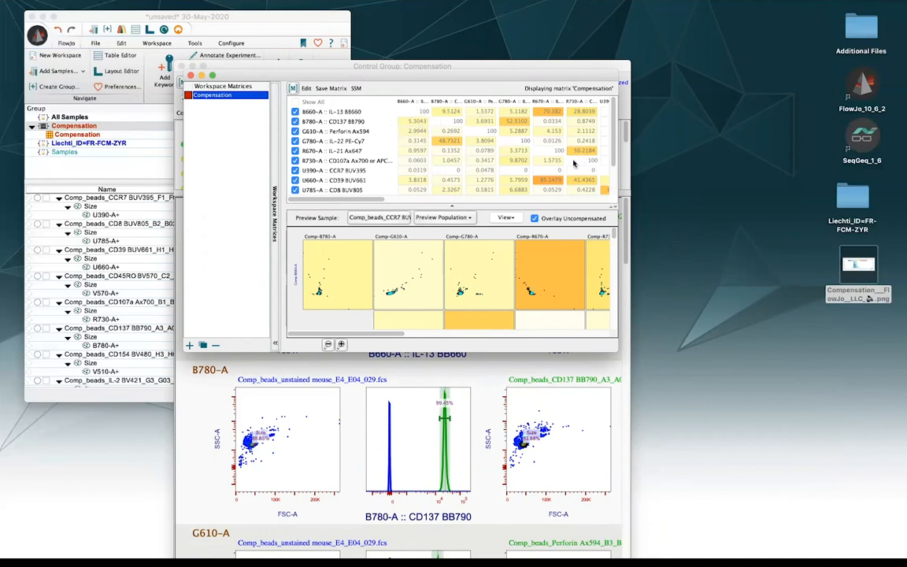
pyautogui.hscroll(10, 364, 197)
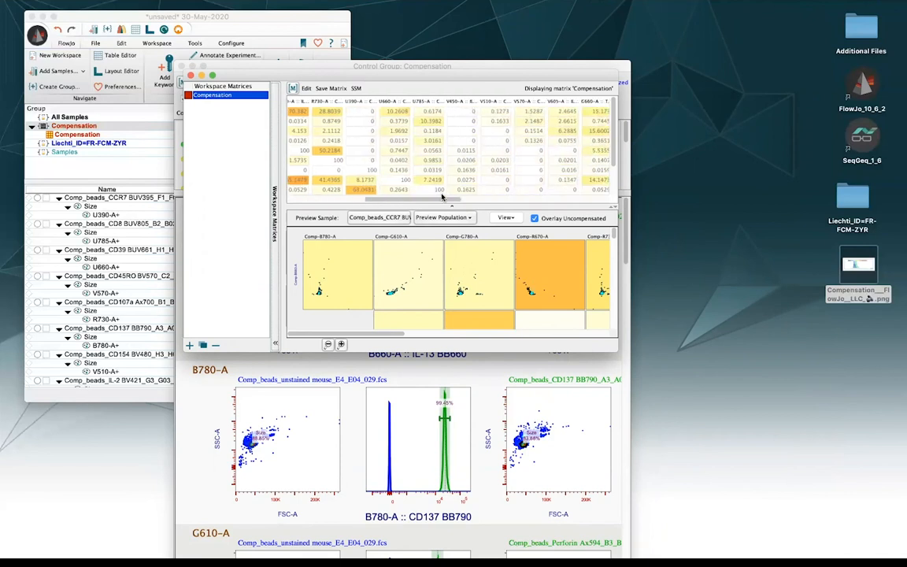
pyautogui.scroll(-4, 614, 146)
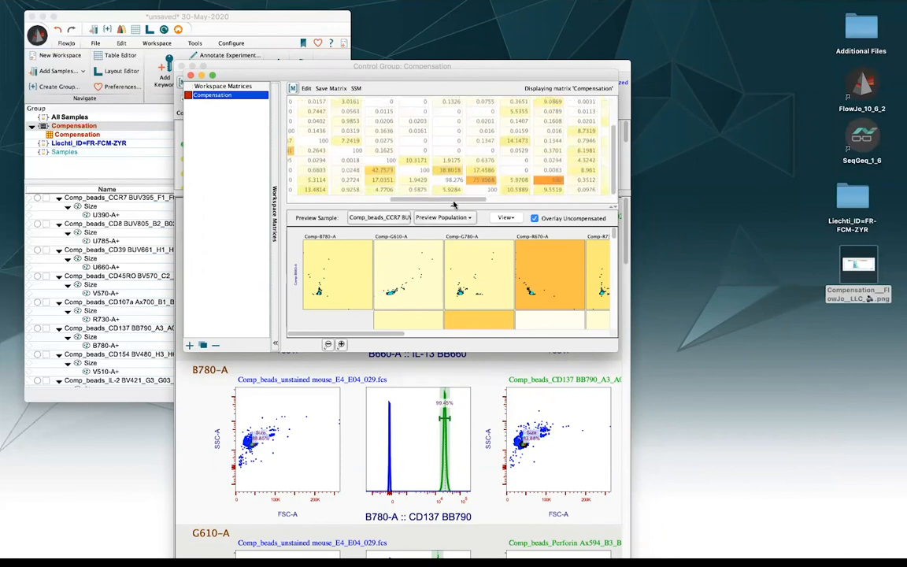
pyautogui.hscroll(-10, 450, 198)
pyautogui.hscroll(10, 346, 203)
pyautogui.hscroll(5, 439, 205)
pyautogui.hscroll(5, 466, 204)
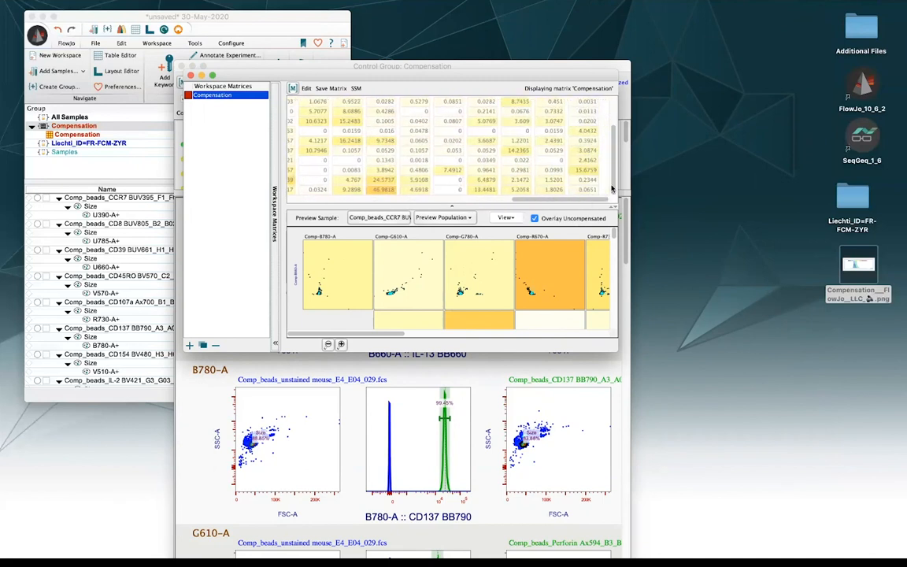
pyautogui.moveTo(590, 202); pyautogui.dragTo(513, 203)
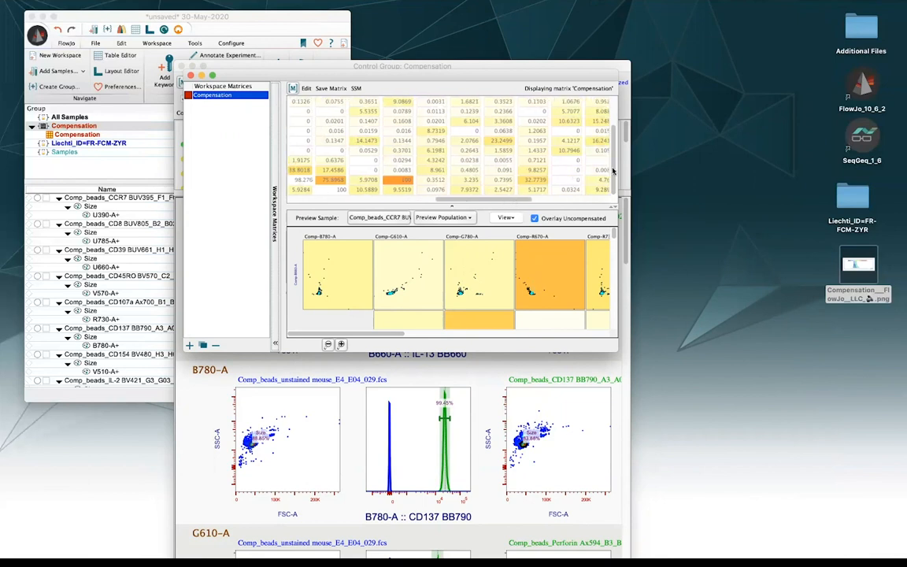
pyautogui.scroll(3, 613, 149)
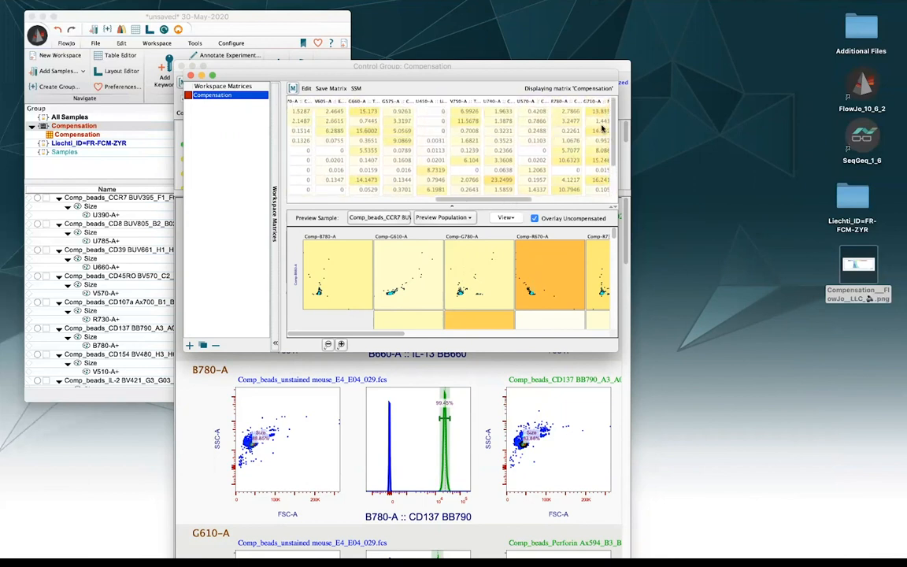
pyautogui.scroll(-3, 605, 140)
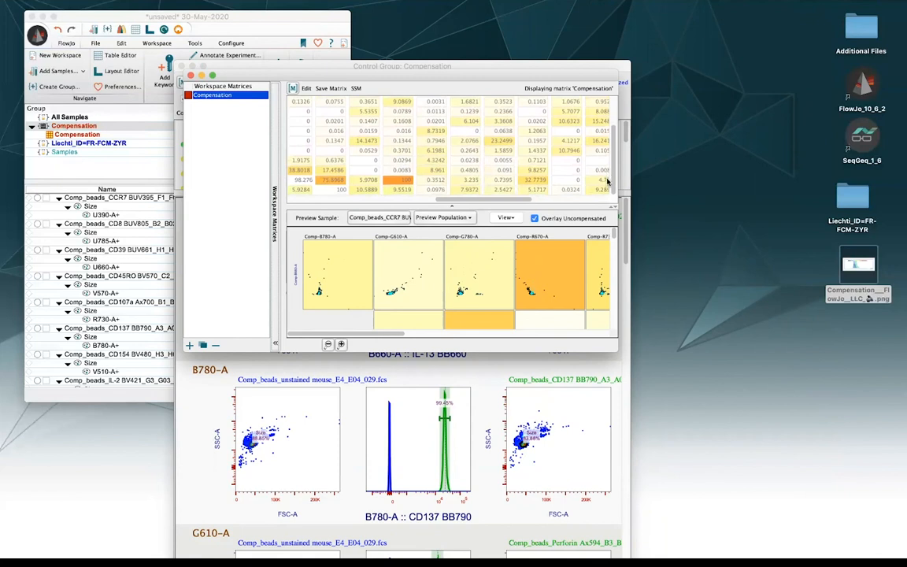
pyautogui.hscroll(-6, 473, 174)
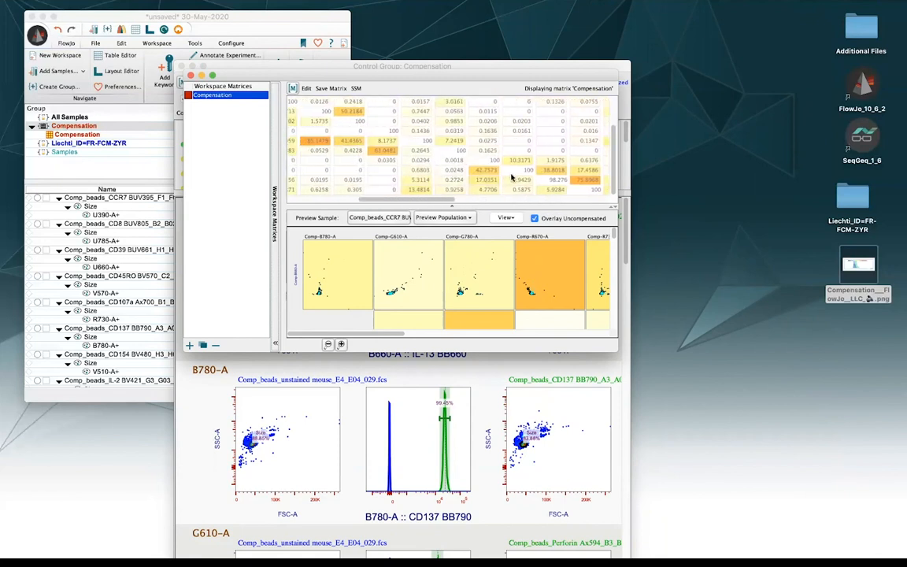
pyautogui.hscroll(5, 441, 203)
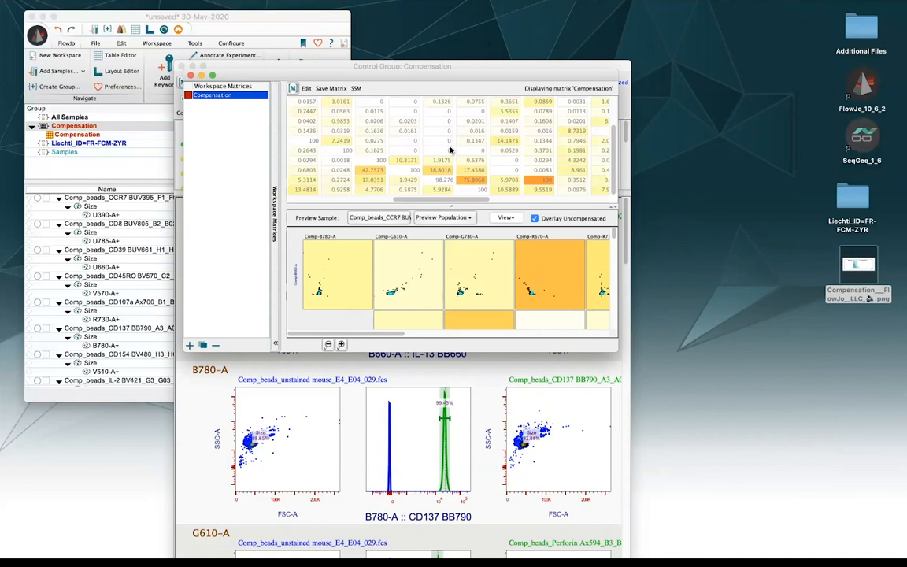
pyautogui.hscroll(-3, 429, 201)
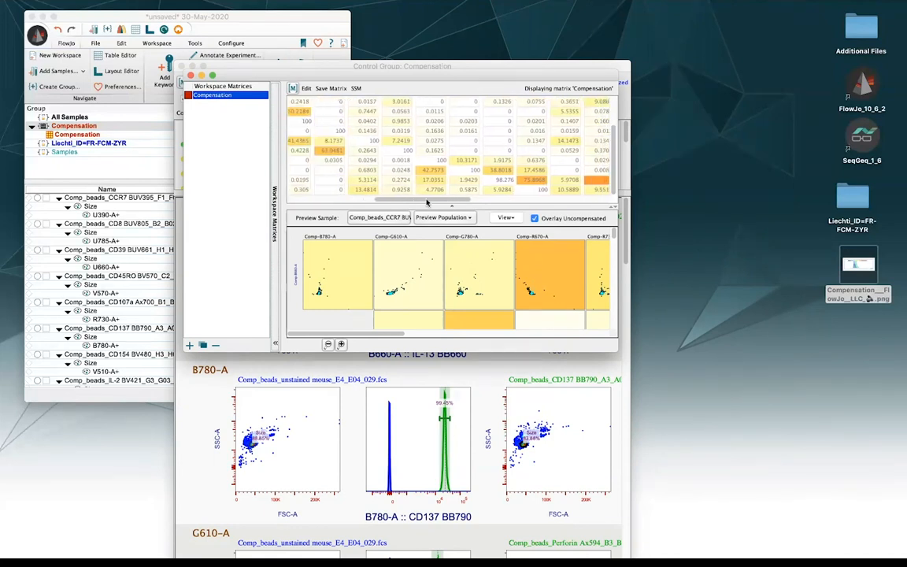
pyautogui.scroll(3, 606, 149)
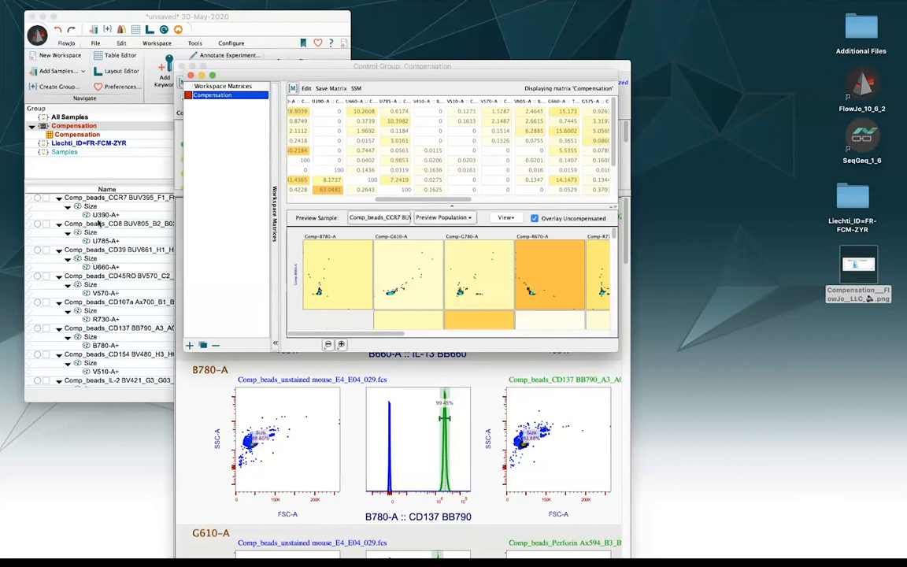
# - Apply the Compensation matrix to the Samples group
pyautogui.click(72, 137)
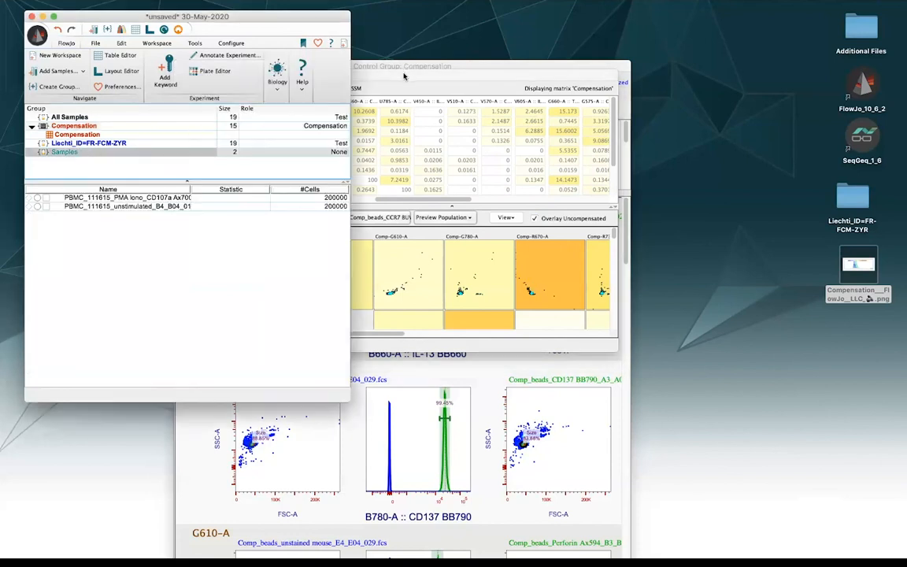
pyautogui.click(403, 76)
pyautogui.moveTo(292, 89); pyautogui.dragTo(91, 154)
# - Open the PBMC_111615_PMA Iono sample's plot and set the X axis to Comp-B660-A :: IL-13 BB660 and the Y axis to Comp-B780-A :: CD137 BB790
pyautogui.doubleClick(126, 199)
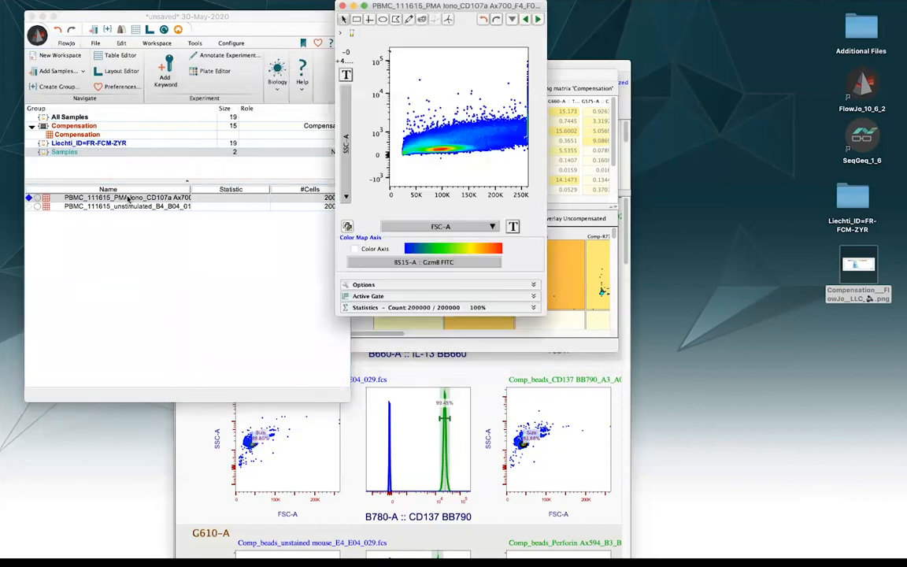
pyautogui.click(408, 228)
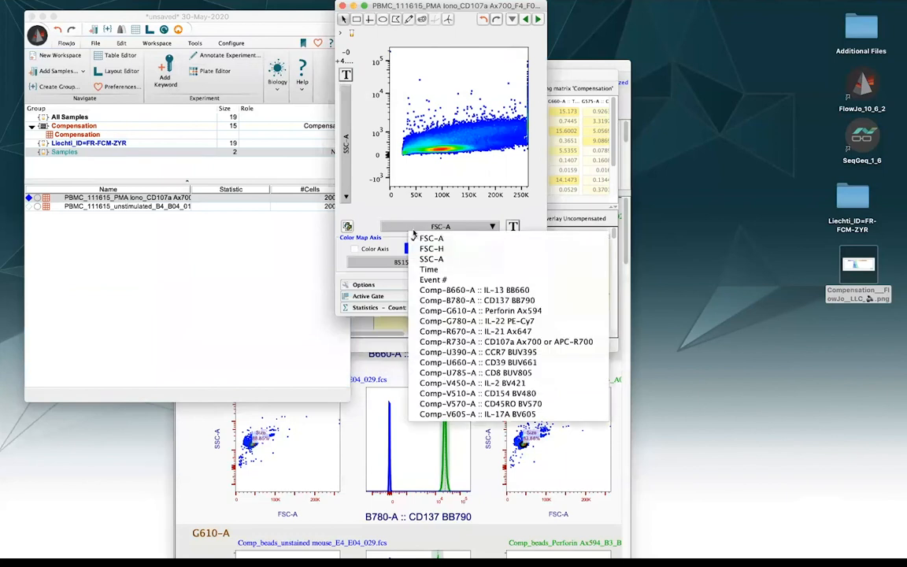
pyautogui.press('Up')
pyautogui.press('Up')
pyautogui.press('Up')
pyautogui.press('Up')
pyautogui.press('Up')
pyautogui.press('Up')
pyautogui.press('Up')
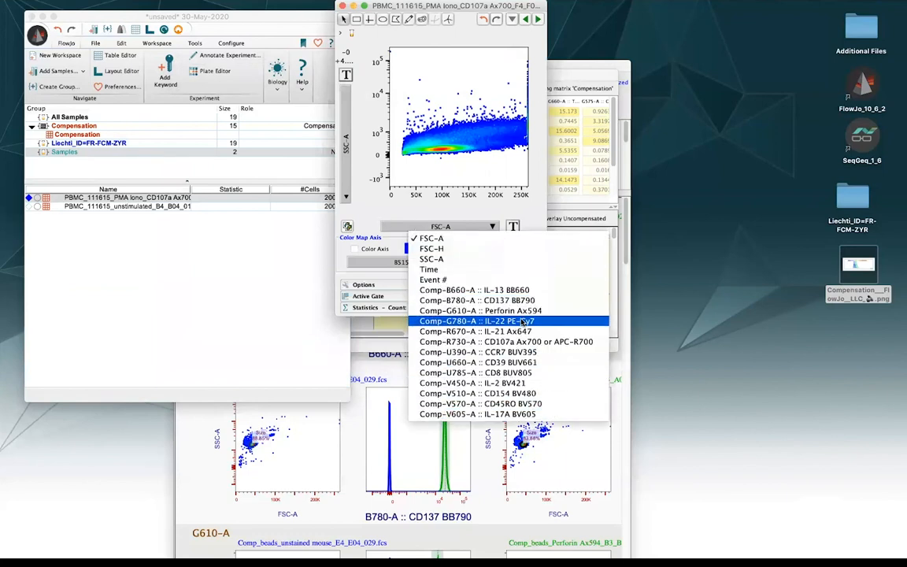
pyautogui.press('Return')
pyautogui.click(351, 179)
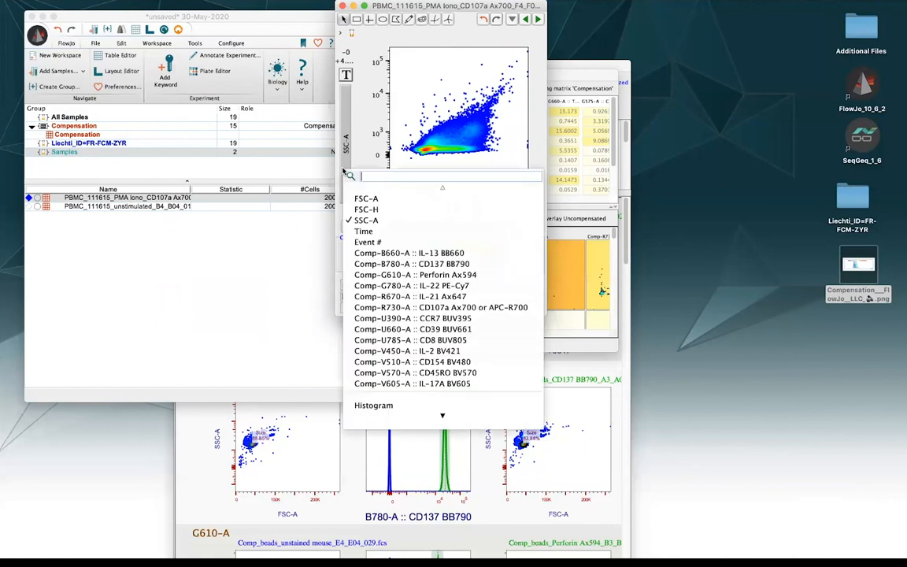
pyautogui.click(413, 264)
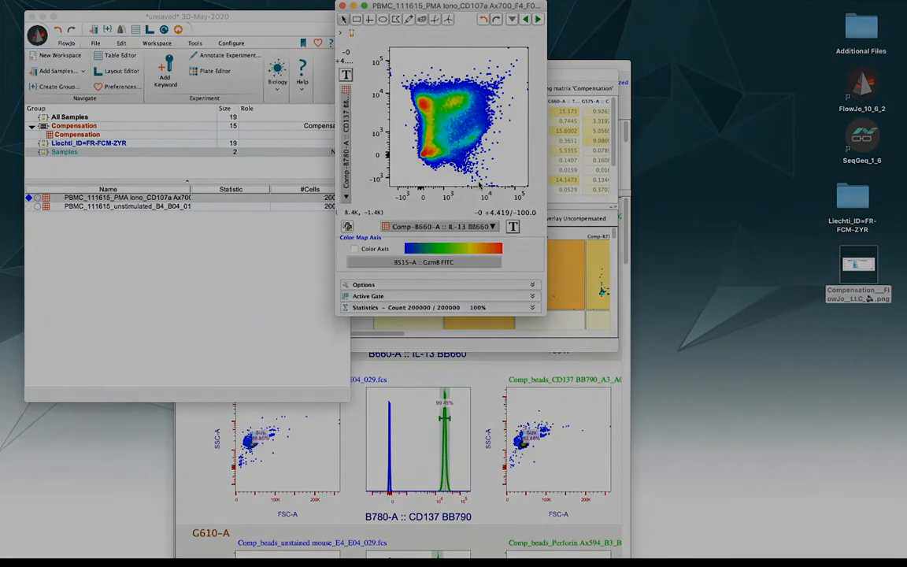